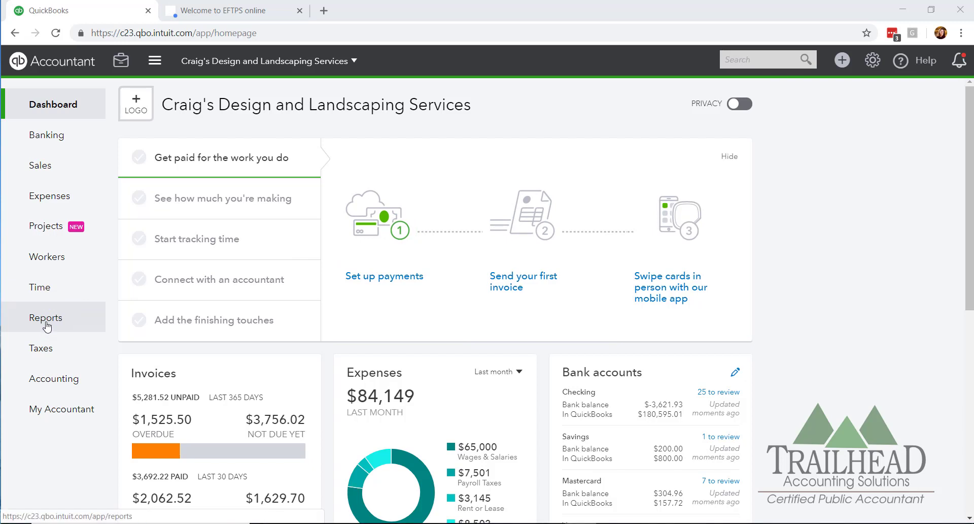
Open the Profit and Loss report from the Reports page's Favorites
left_click(46, 323)
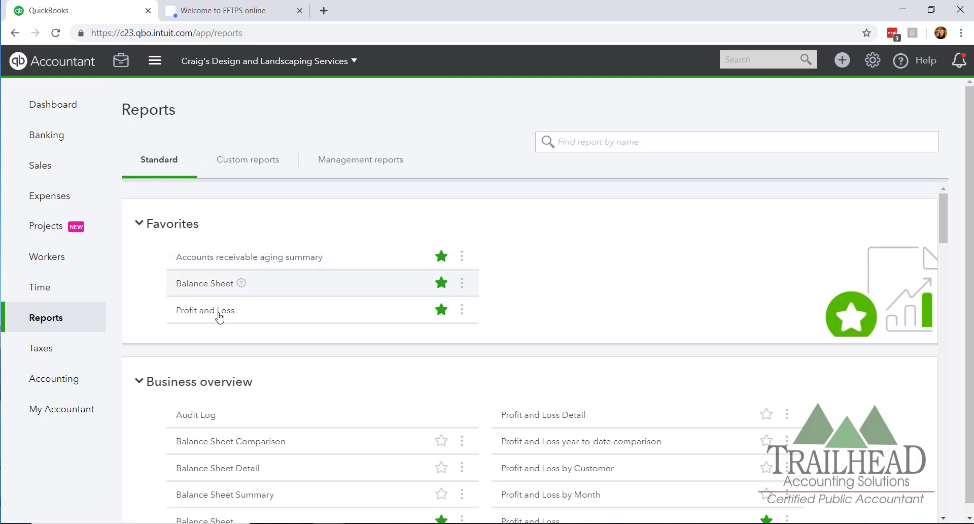
left_click(213, 314)
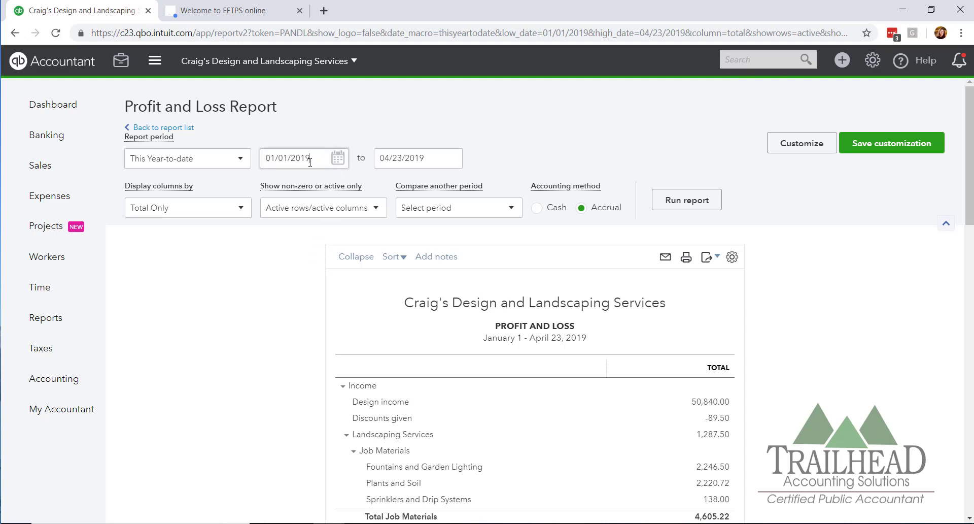
Run the Profit and Loss for 03/01/2019–03/31/2019 using the Cash accounting method
left_click_drag(311, 158, 262, 161)
type("03/")
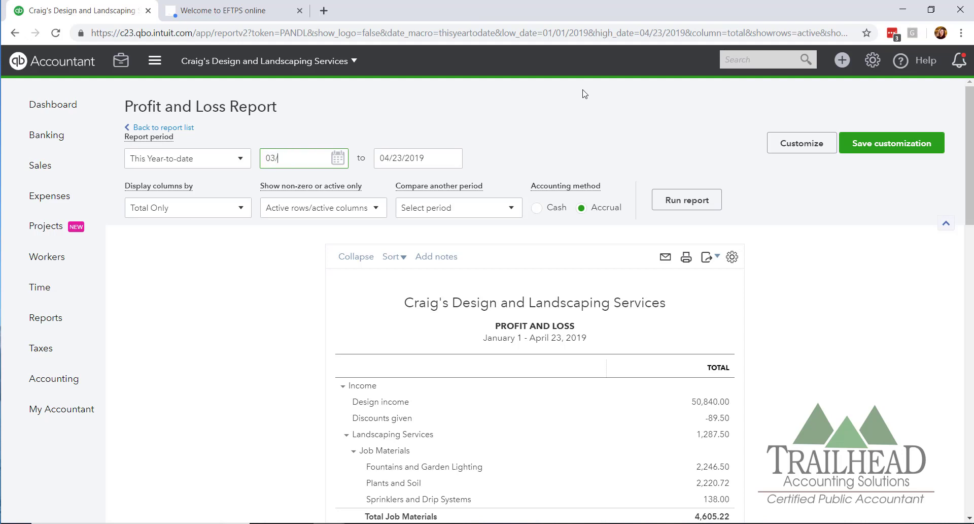
type("01/1")
key("Tab")
type("03/")
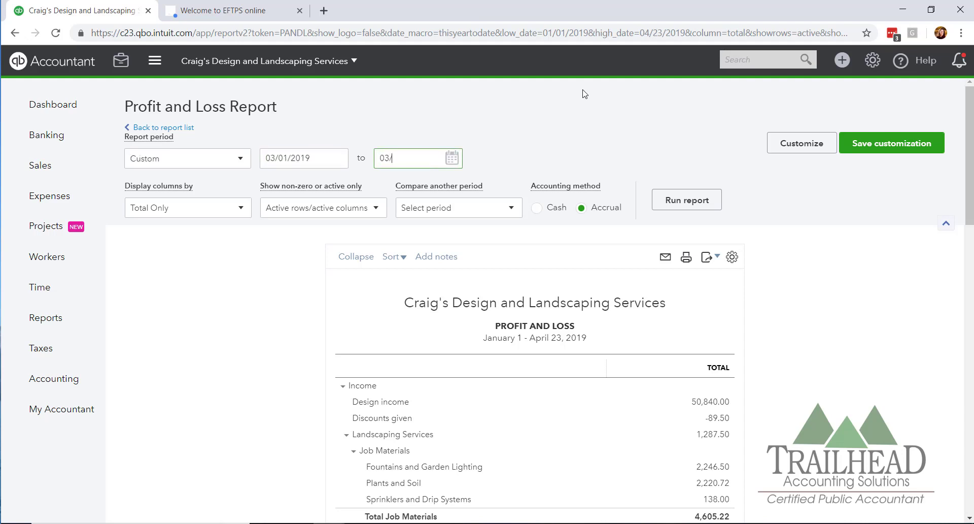
type("31/2019")
key("Tab")
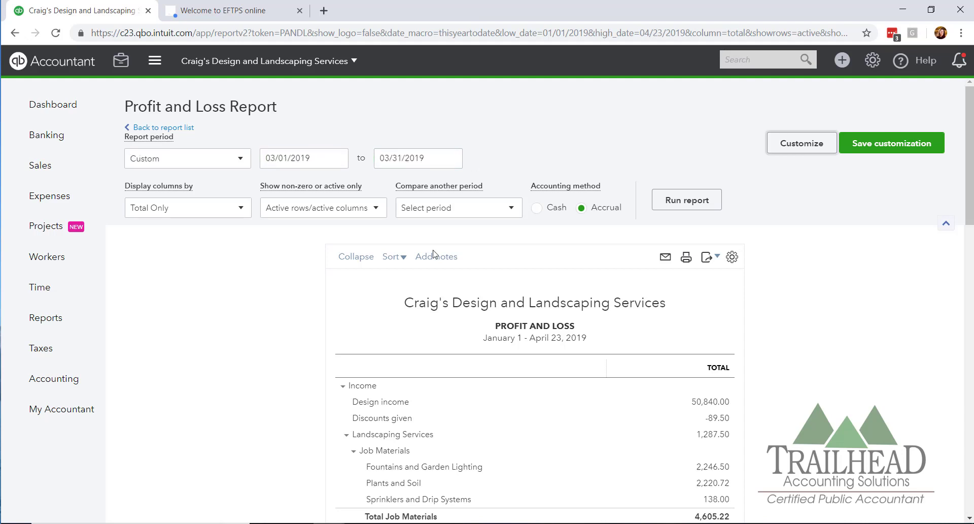
left_click(536, 208)
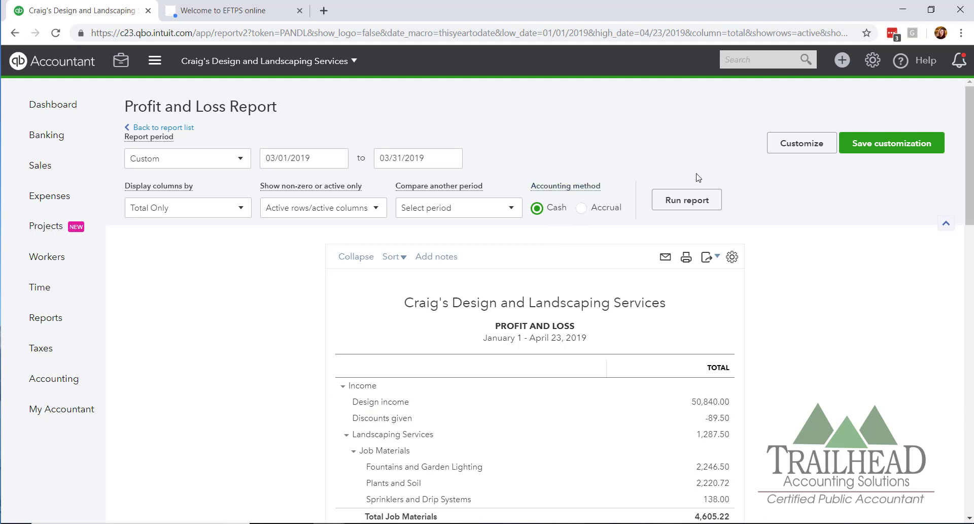
left_click(684, 200)
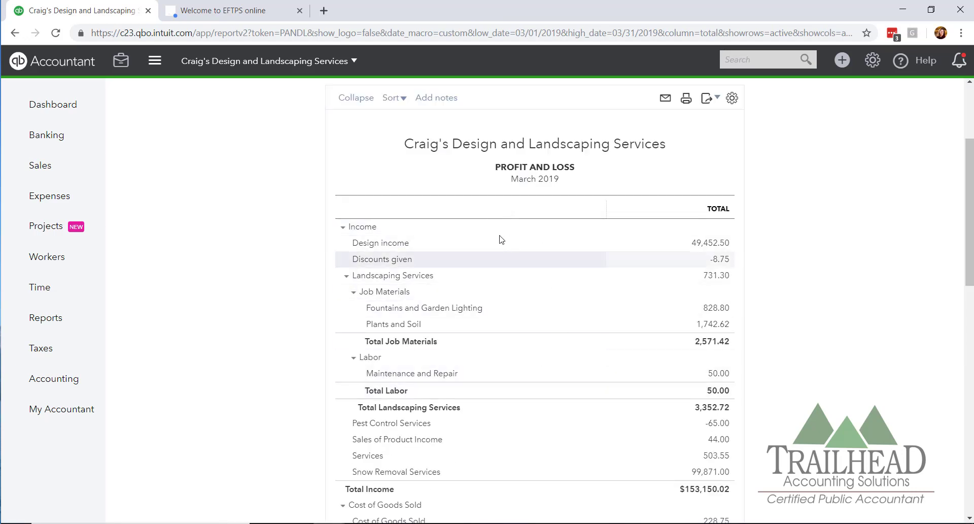
scroll(391, 322, "down", 1)
scroll(385, 327, "down", 2)
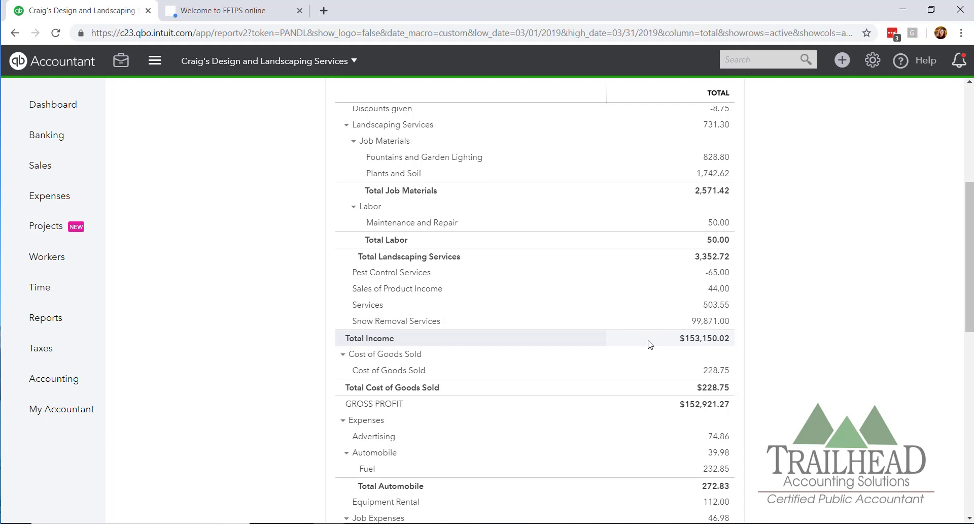
scroll(644, 347, "down", 1)
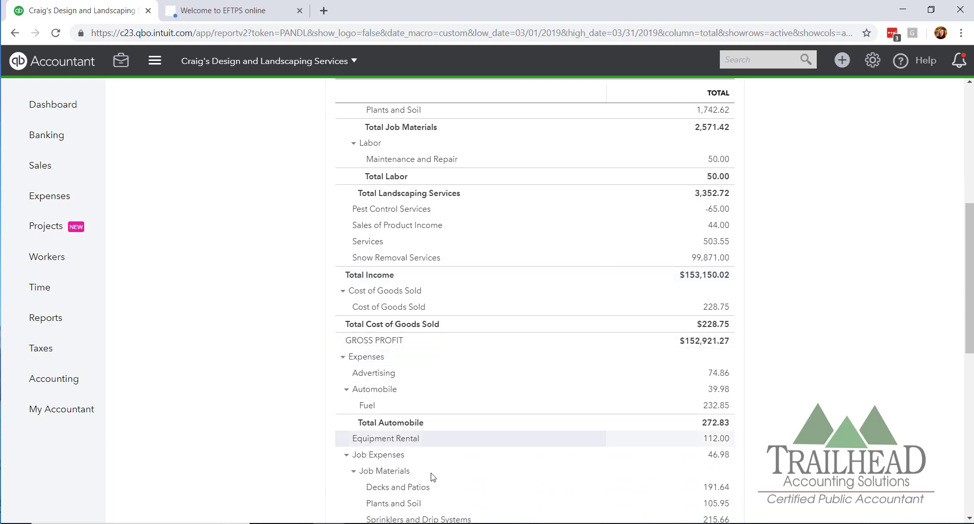
scroll(559, 314, "down", 4)
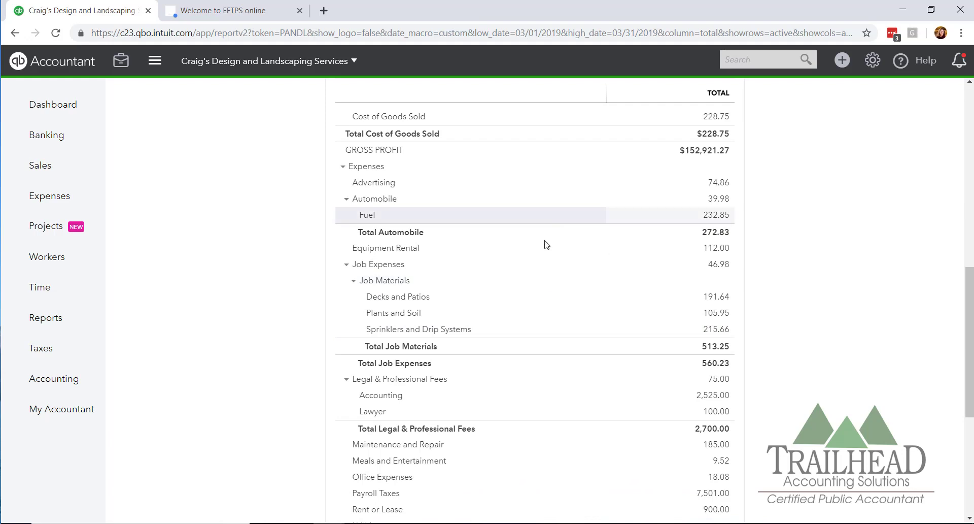
scroll(527, 347, "down", 2)
scroll(523, 352, "down", 2)
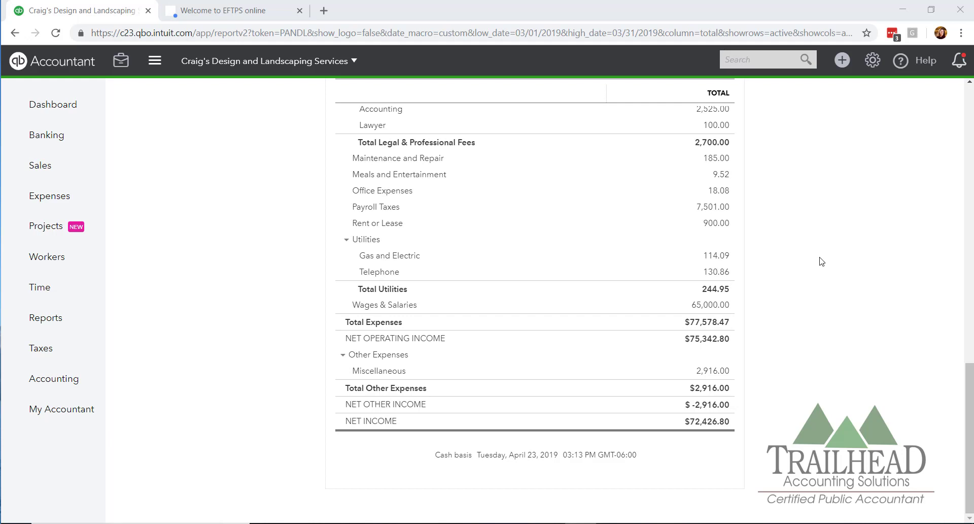
scroll(820, 285, "up", 3)
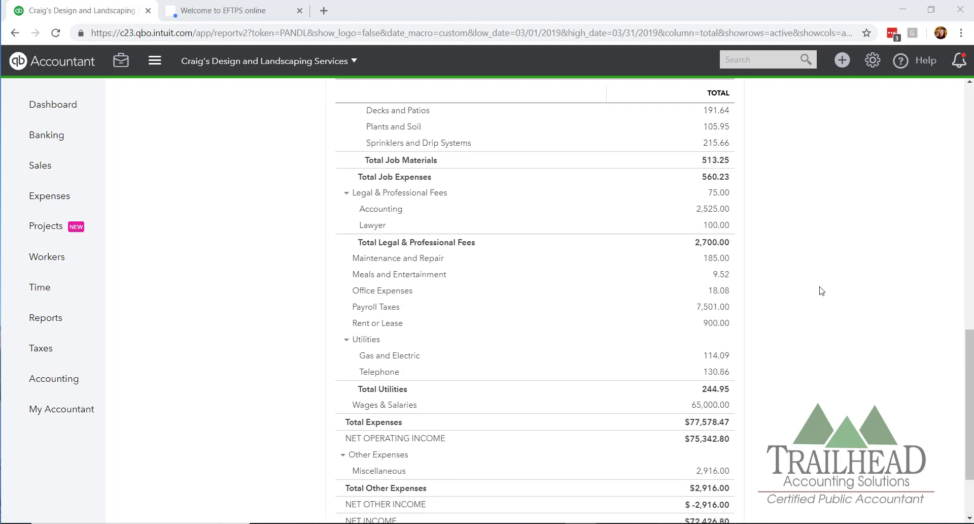
scroll(820, 289, "up", 3)
scroll(823, 298, "up", 1)
scroll(824, 298, "up", 5)
scroll(824, 301, "up", 3)
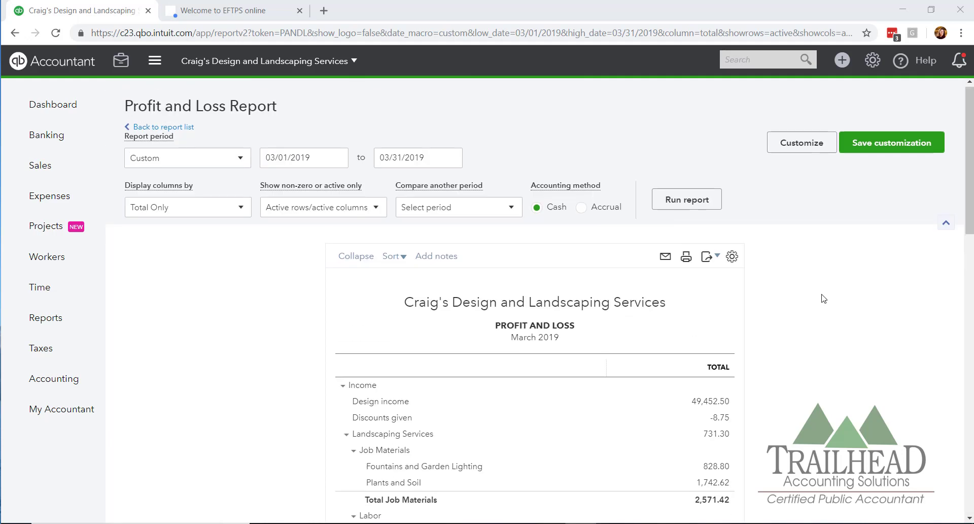
scroll(819, 320, "down", 1)
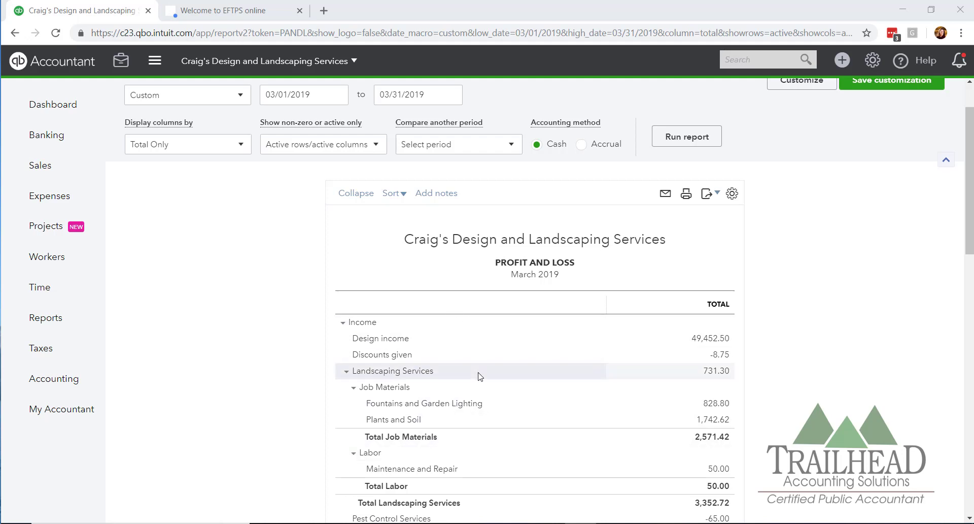
Run the Profit and Loss for March 3 to March 9, 2019, picking both dates from the calendars
scroll(497, 253, "up", 2)
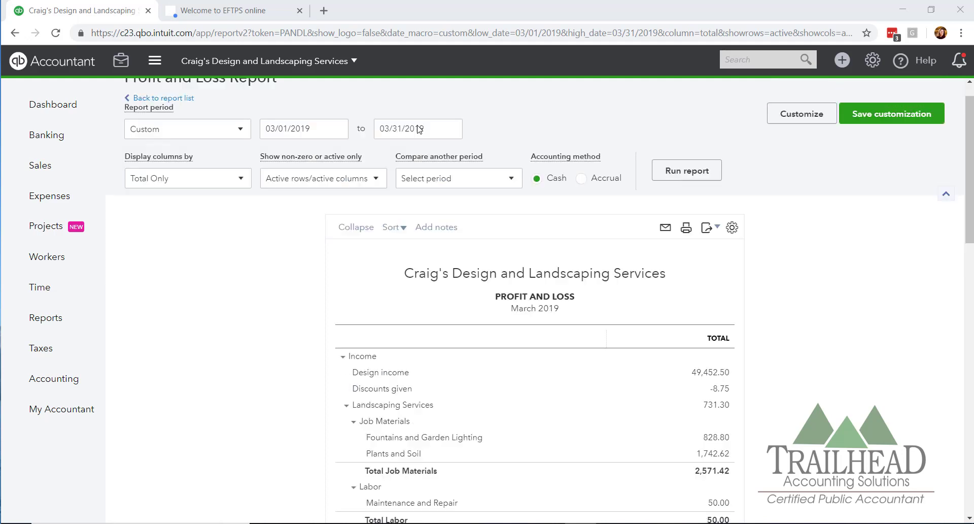
left_click(435, 158)
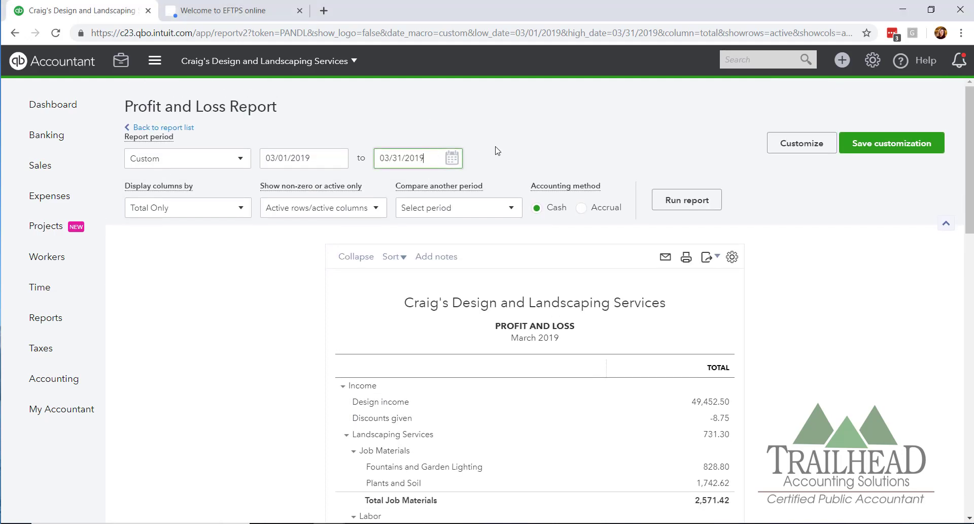
left_click(338, 159)
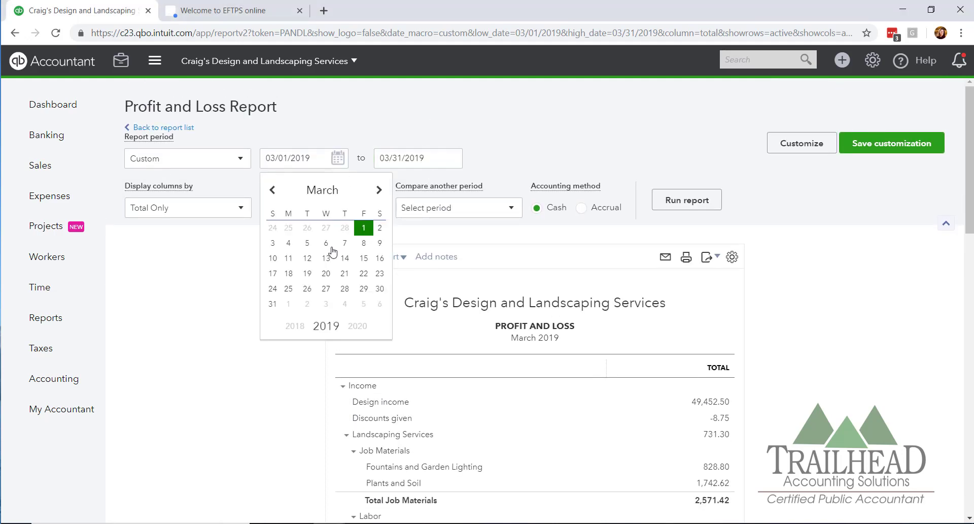
left_click(273, 243)
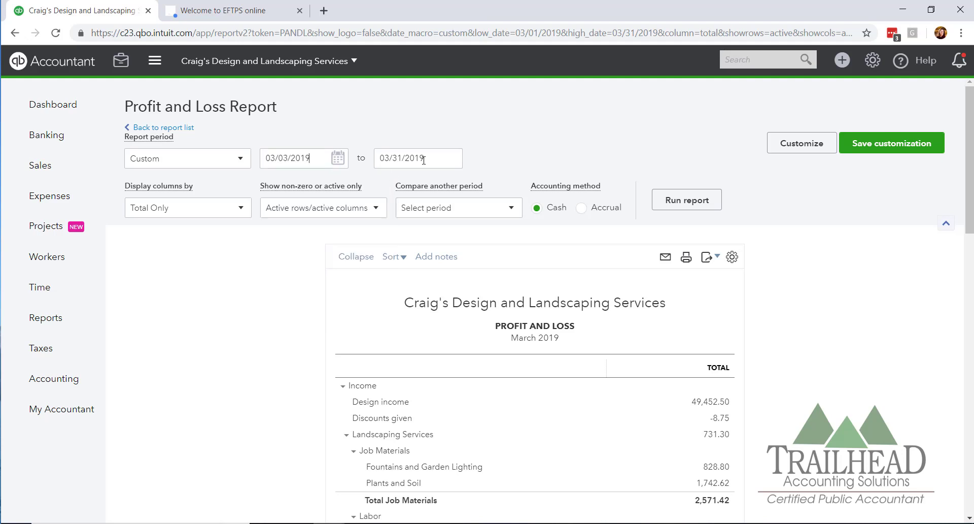
left_click(451, 158)
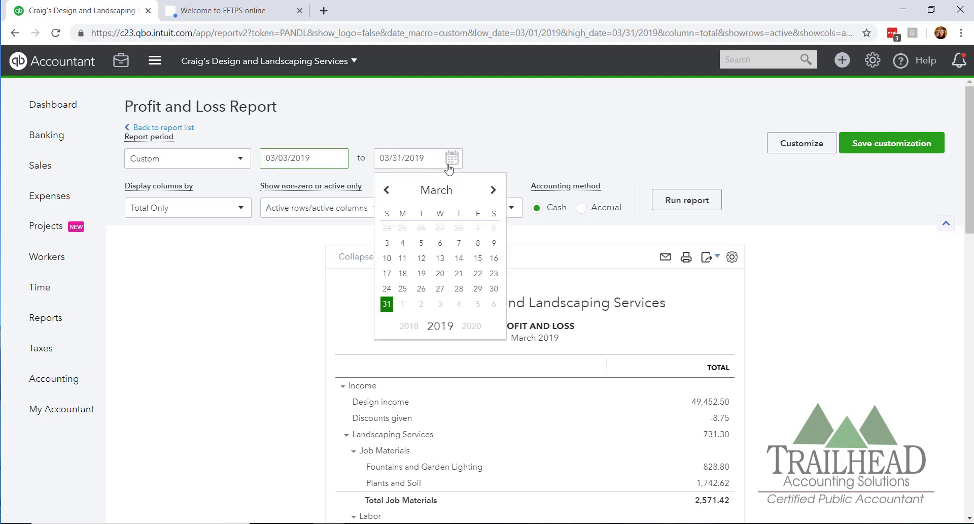
left_click(493, 244)
left_click(704, 199)
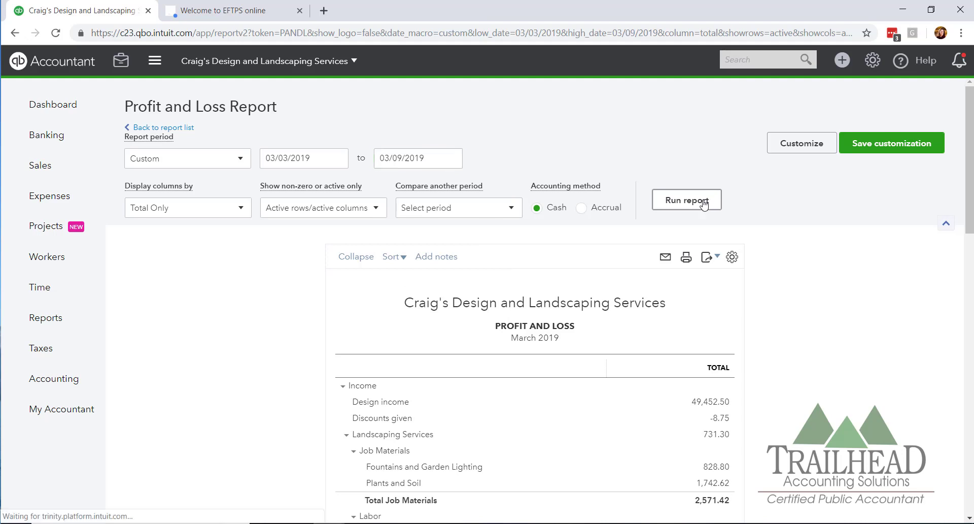
scroll(626, 303, "down", 3)
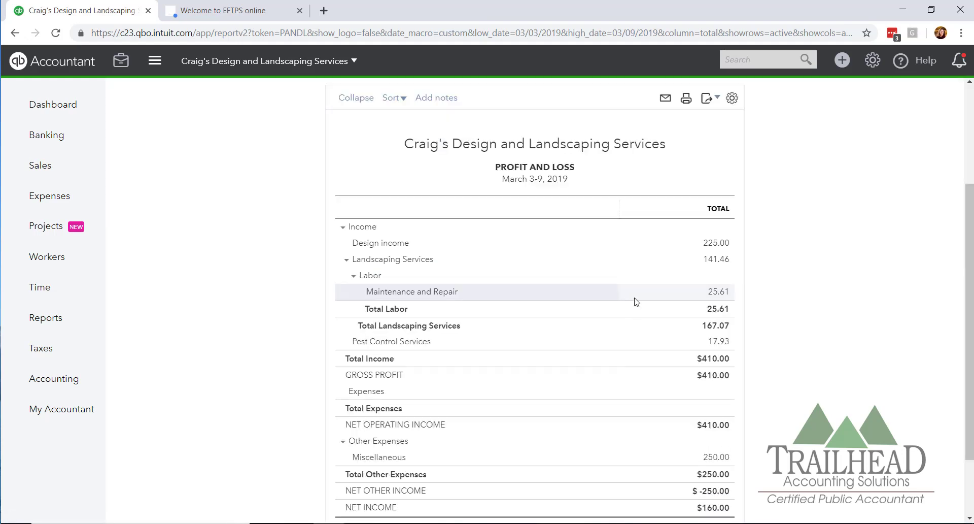
scroll(634, 303, "down", 3)
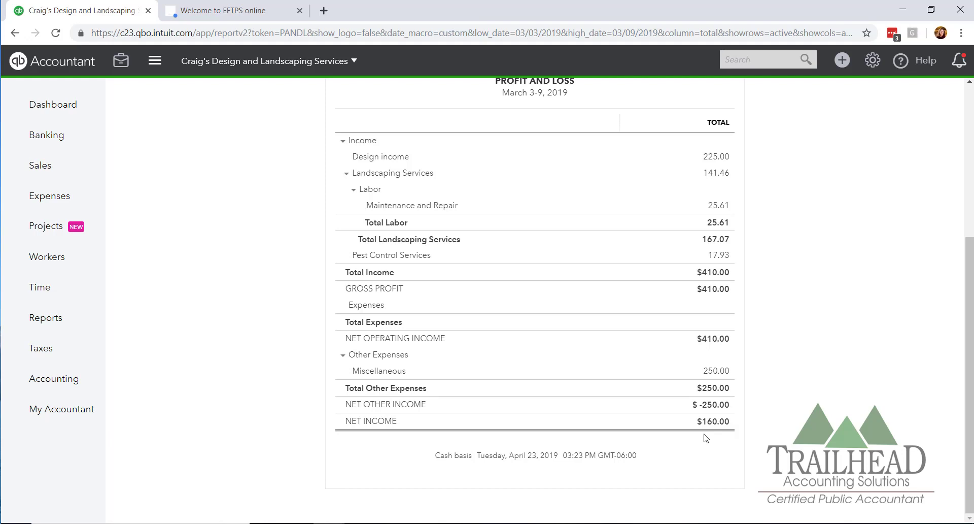
Replace the report's From date with a partial entry of 03/01/
scroll(711, 436, "up", 5)
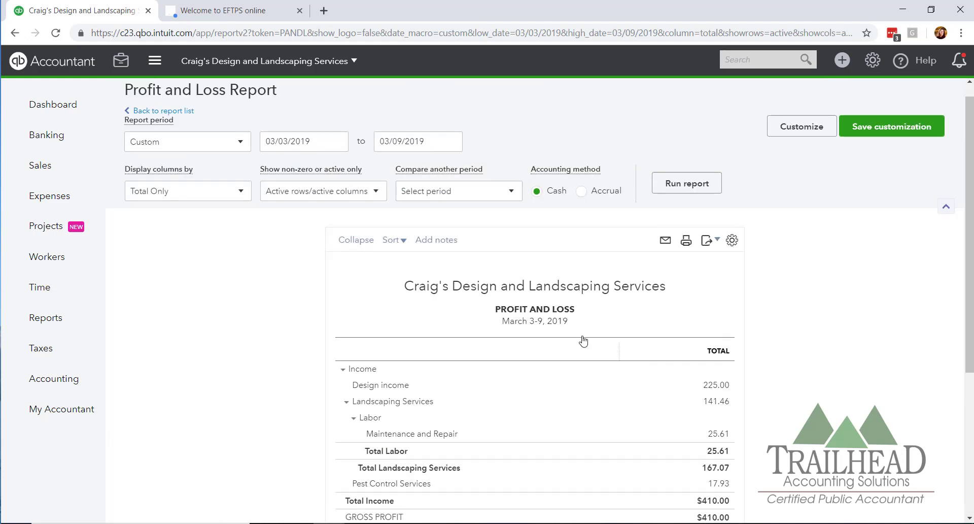
left_click_drag(310, 158, 261, 165)
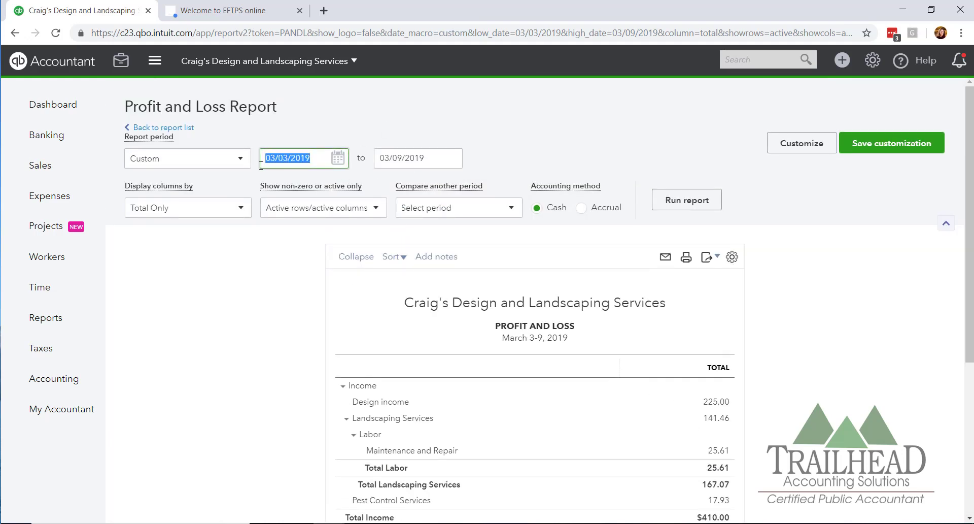
type("03/01/")
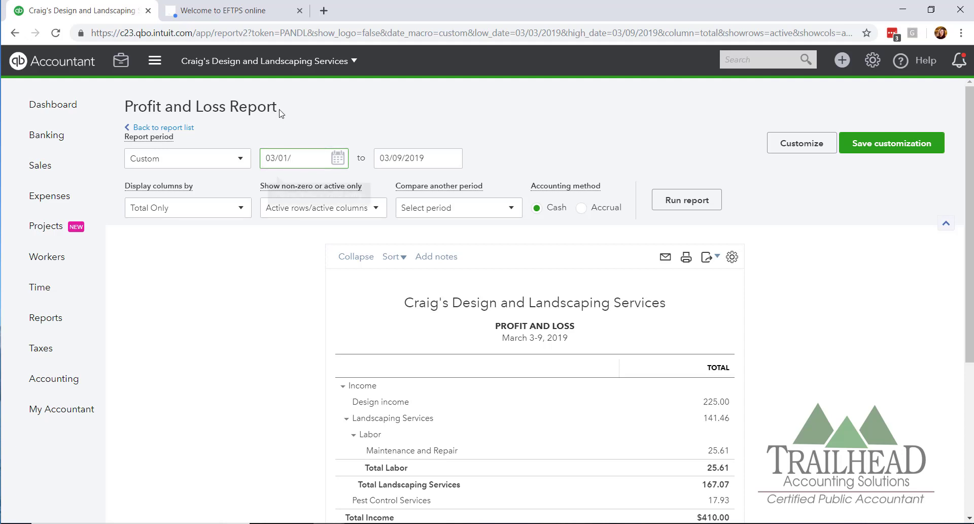
In the EFTPS tab, dismiss the session-expiry alert and choose MAKE A PAYMENT
left_click(244, 15)
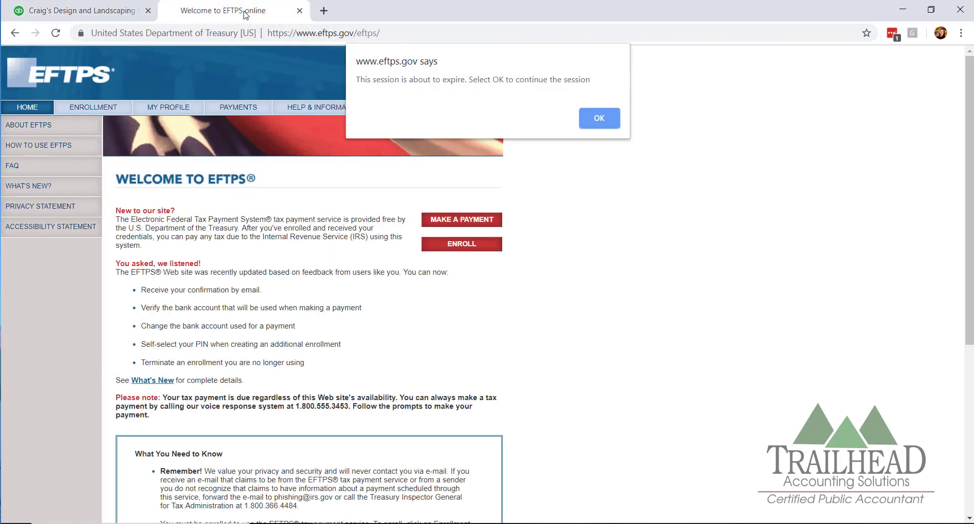
left_click(595, 118)
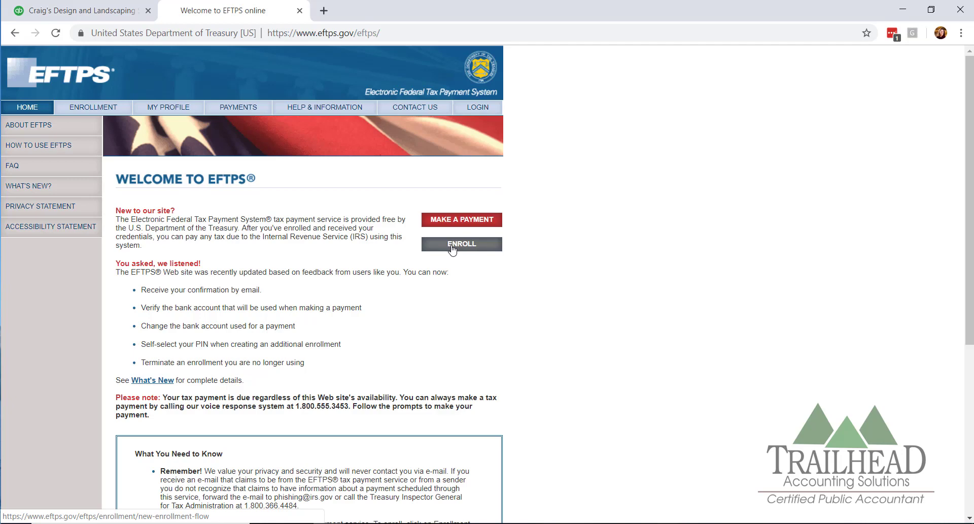
left_click(482, 221)
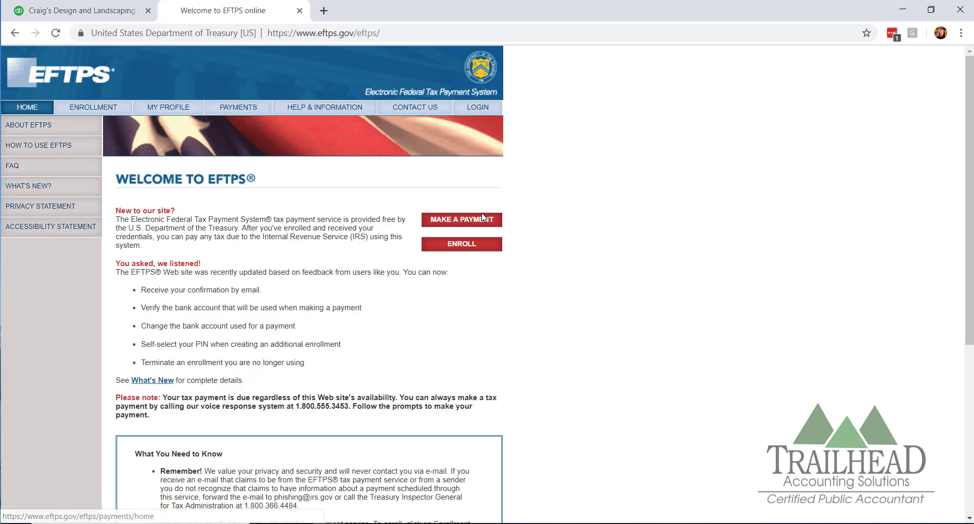